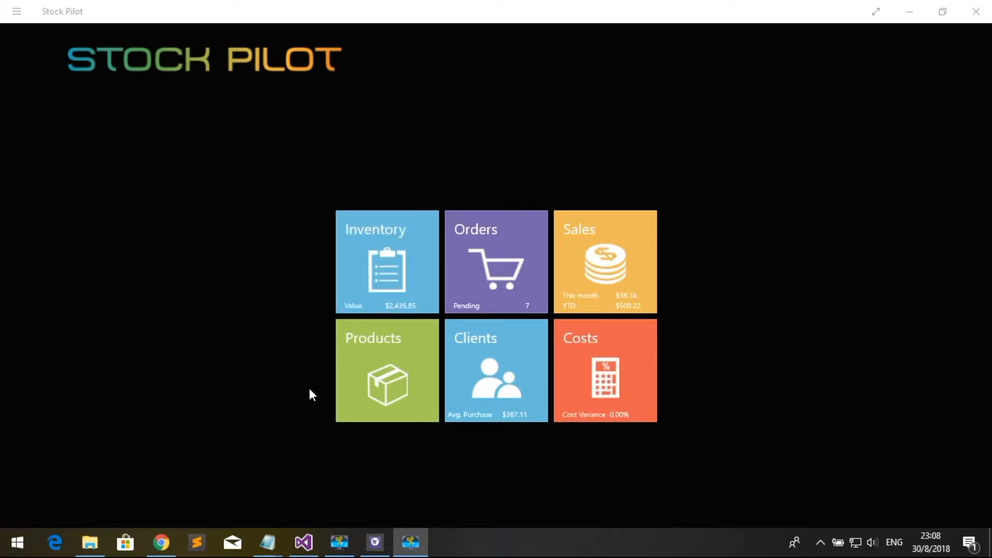
Step: Start configuring a new product from the Products page
left_click(370, 373)
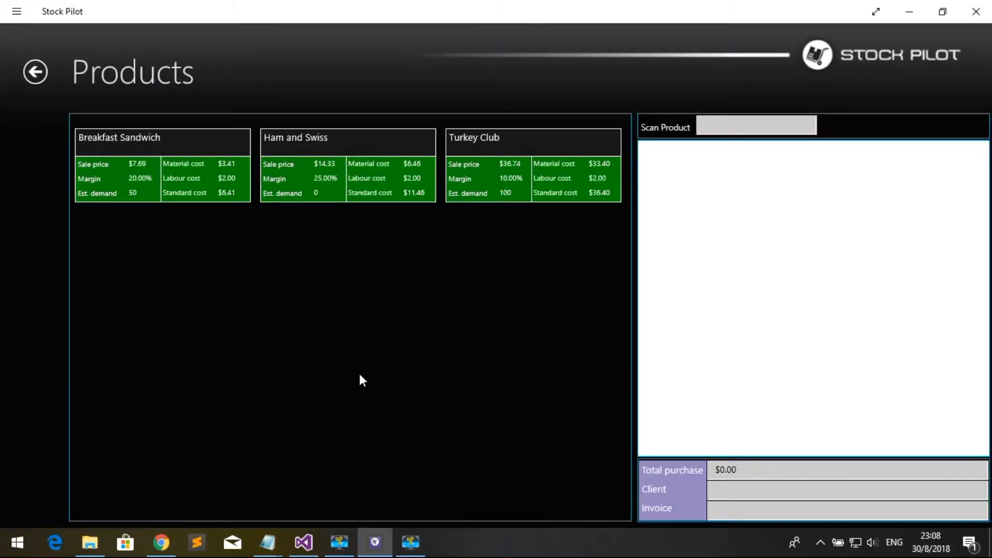
right_click(294, 343)
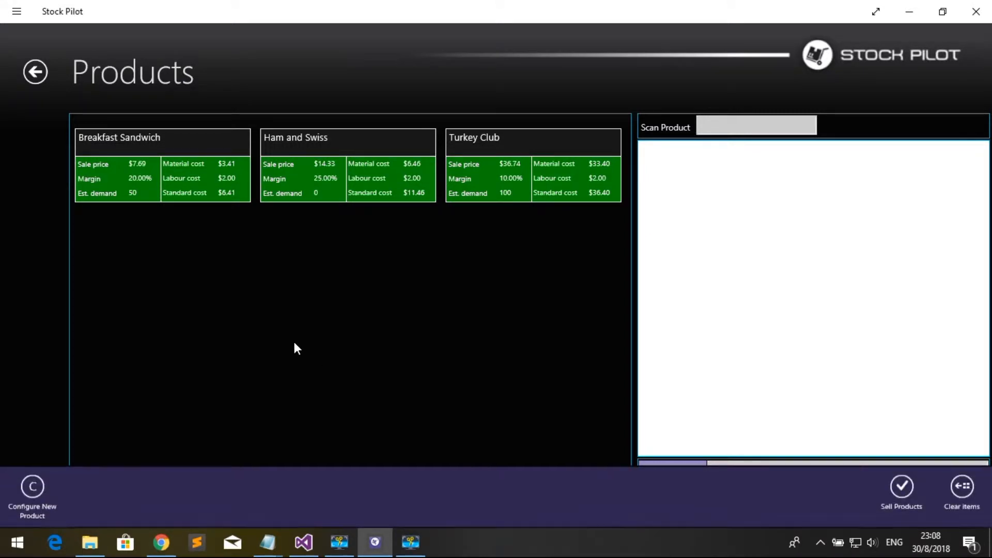
left_click(32, 489)
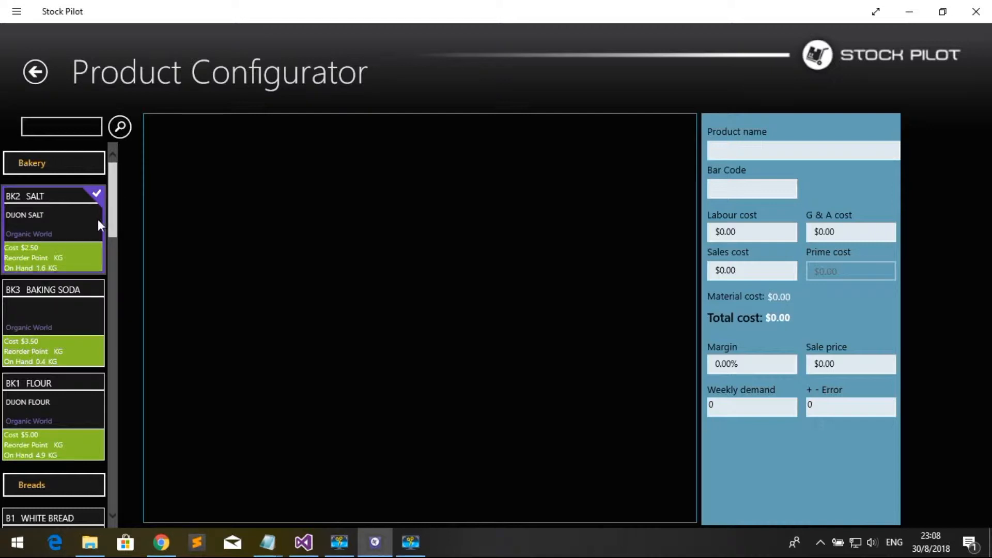
Step: Add the brioche bun, cheddar cheese and turkey items to the new product's configuration
scroll(82, 253, "down", 5)
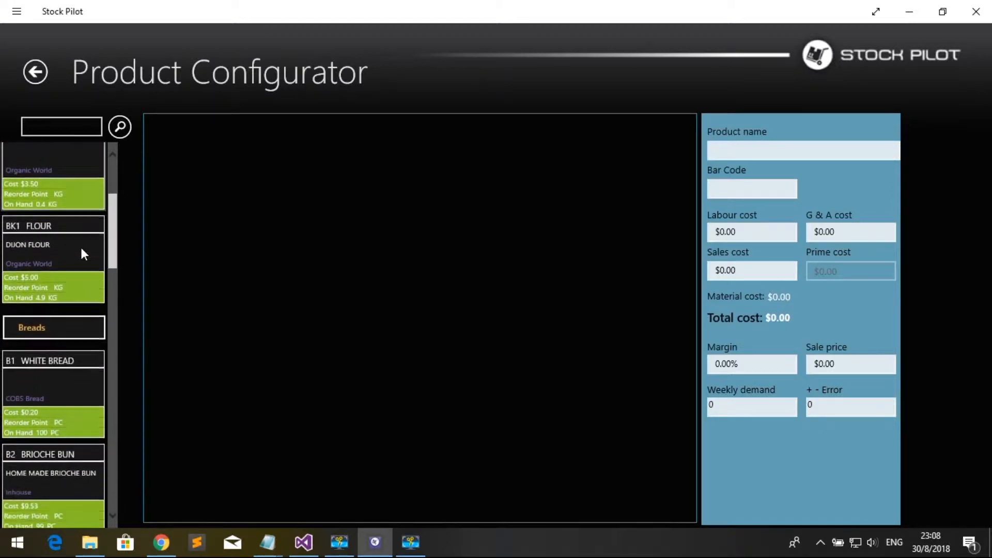
scroll(81, 247, "down", 2)
left_click_drag(85, 347, 287, 271)
scroll(20, 325, "down", 3)
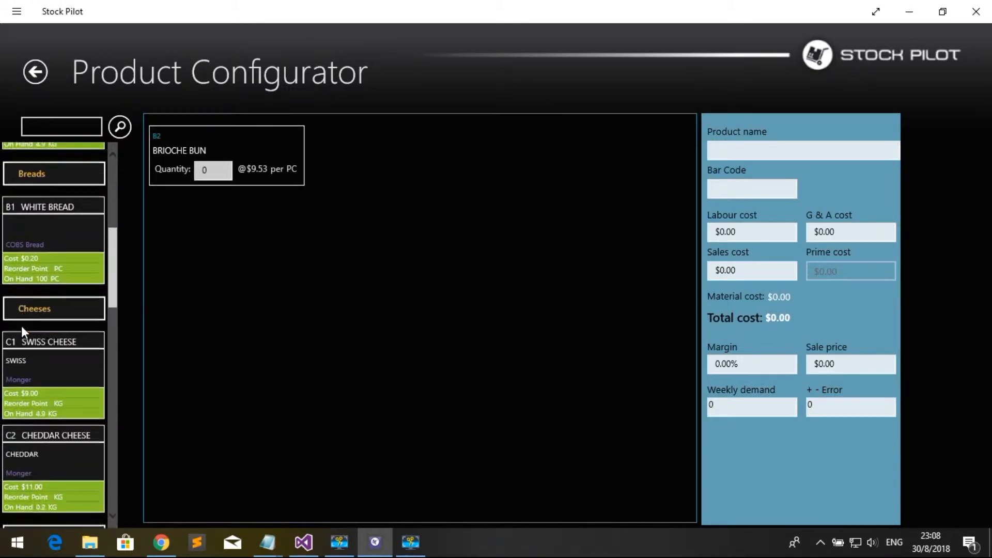
left_click_drag(44, 346, 221, 318)
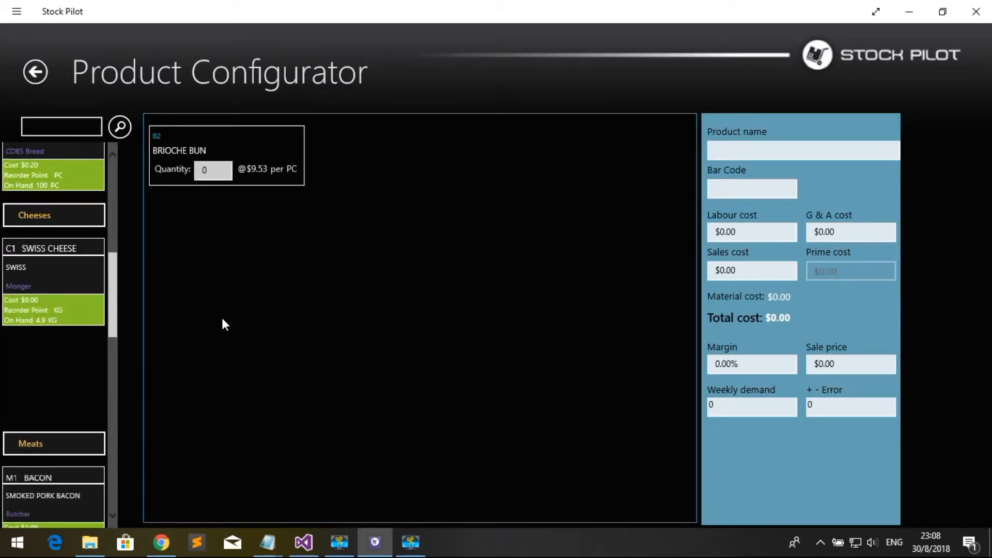
scroll(69, 347, "down", 2)
scroll(70, 346, "down", 3)
left_click_drag(70, 348, 281, 334)
Step: Add mustard, mayo and tomato to the new product's configuration
scroll(65, 334, "down", 4)
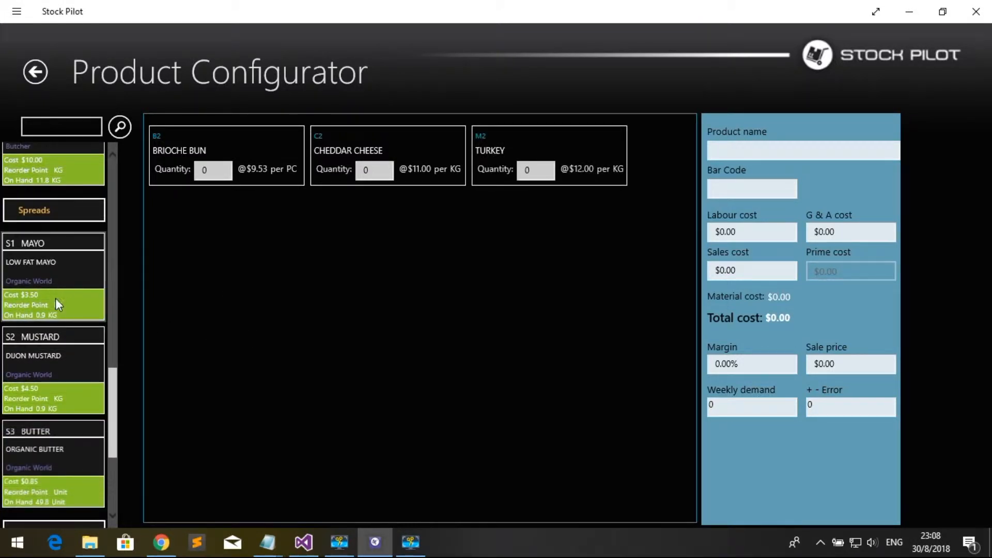
left_click_drag(60, 364, 342, 325)
left_click_drag(54, 265, 342, 321)
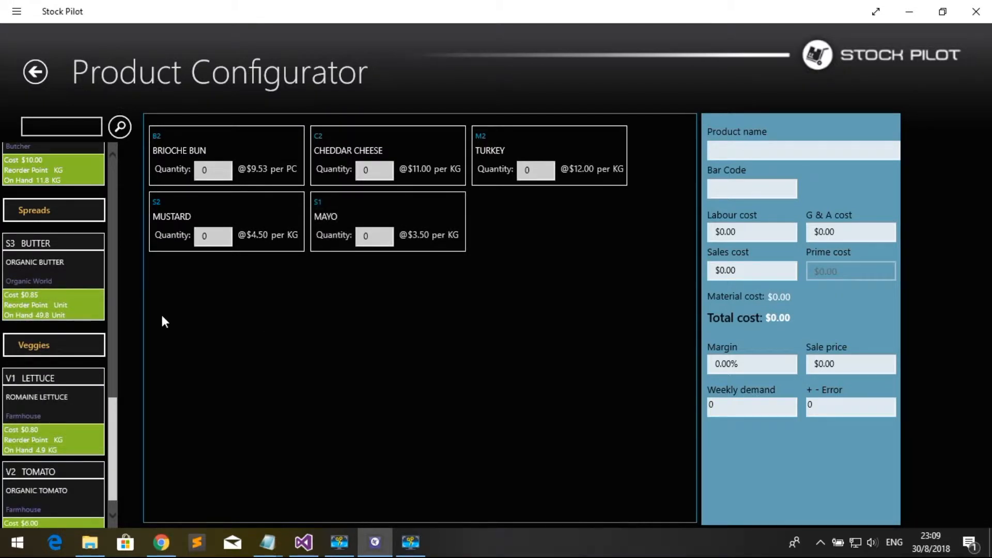
scroll(79, 365, "down", 1)
left_click_drag(29, 470, 412, 381)
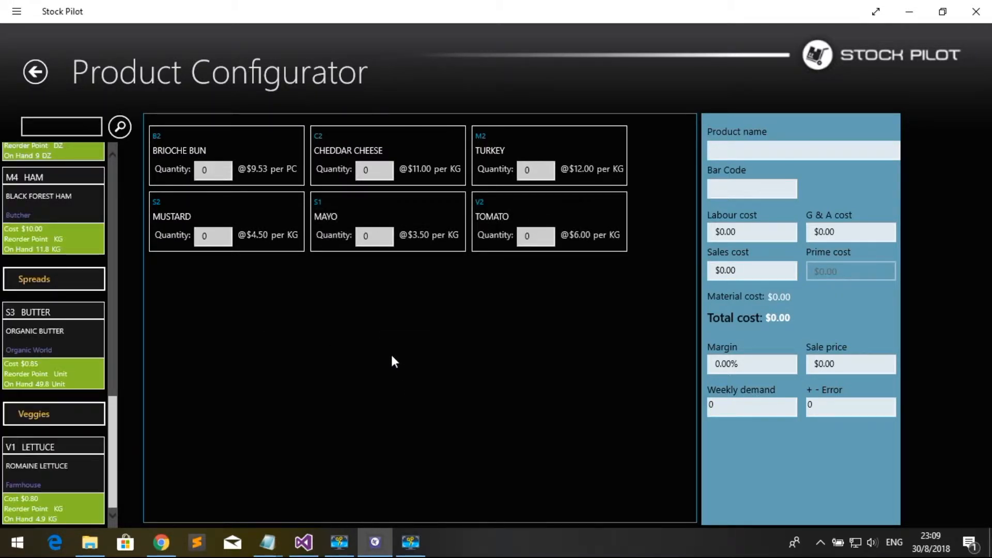
Step: Set the ingredient quantities to 1 for brioche bun, 0.1 for cheddar cheese and .3 for turkey
left_click(219, 170)
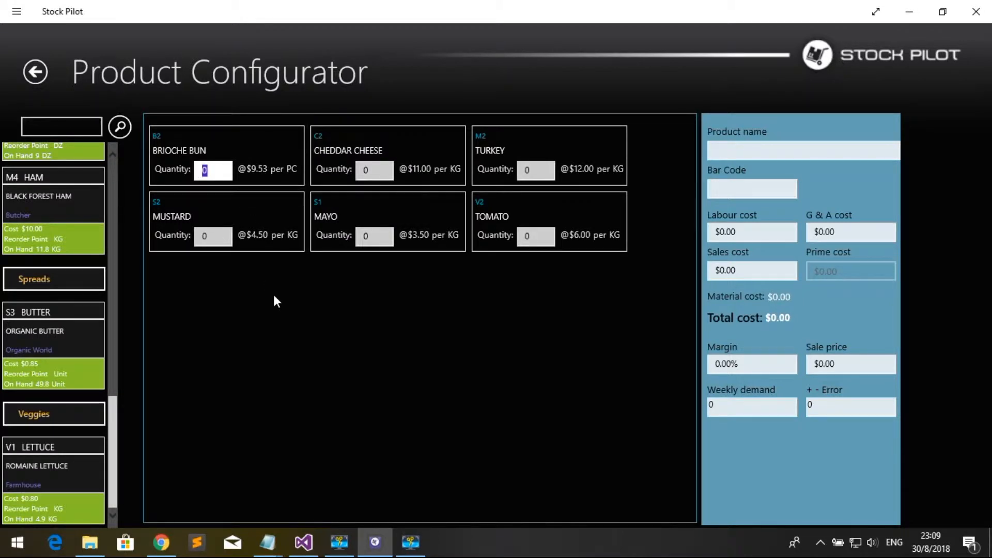
type("1")
left_click(372, 171)
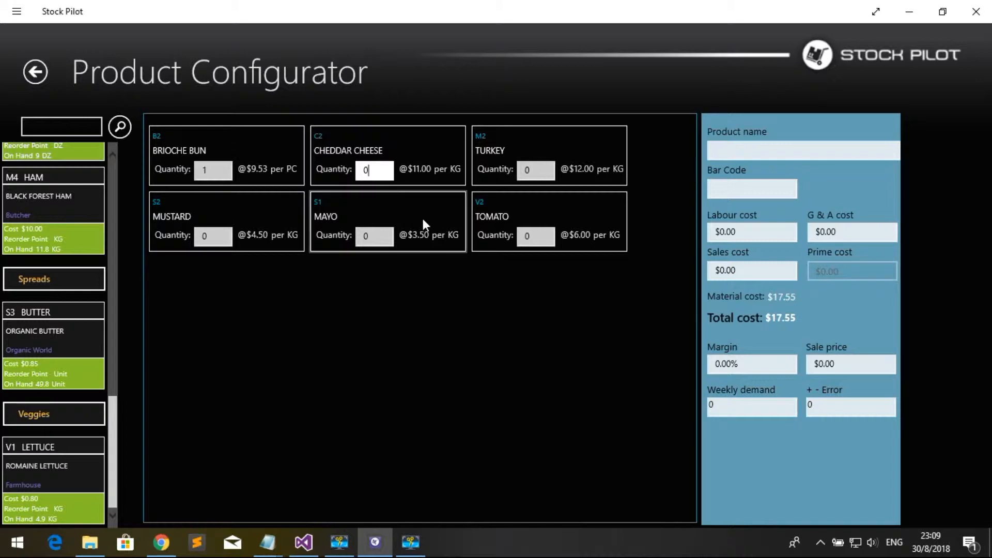
type(".1")
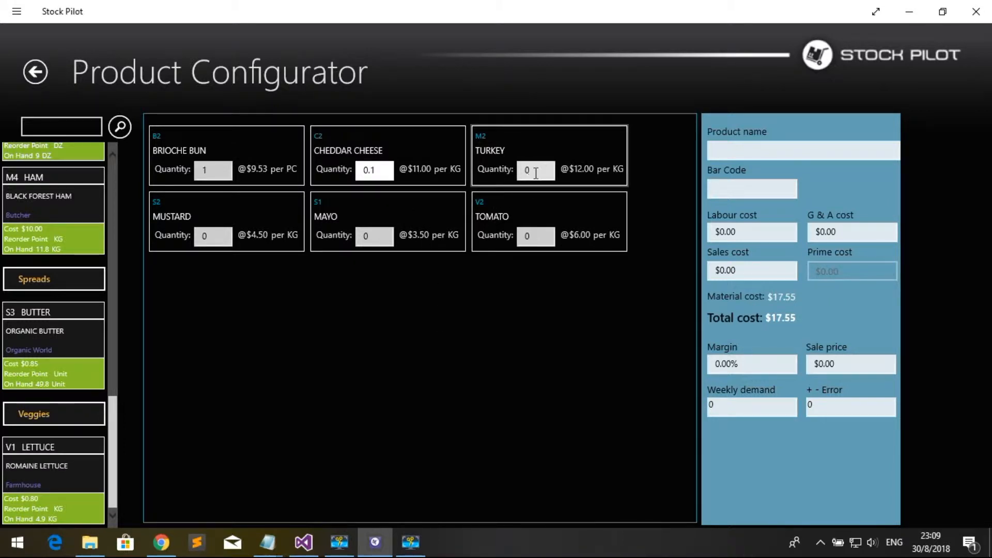
key("Tab")
type(".3")
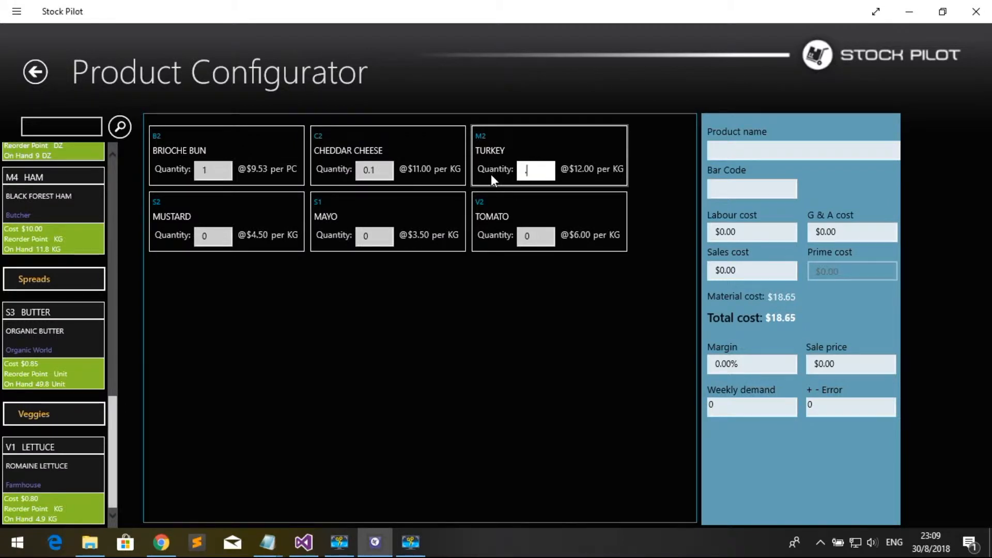
left_click(351, 376)
Step: Set the ingredient quantities to .1 for mustard, .05 for mayo and .3 for tomato
left_click(196, 236)
type(".1")
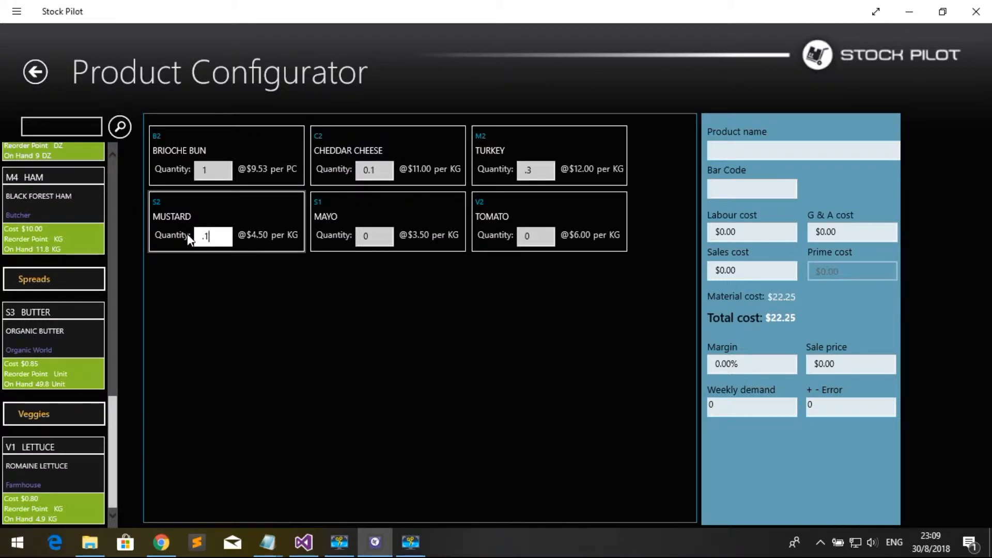
left_click(376, 236)
type(".05")
left_click(349, 285)
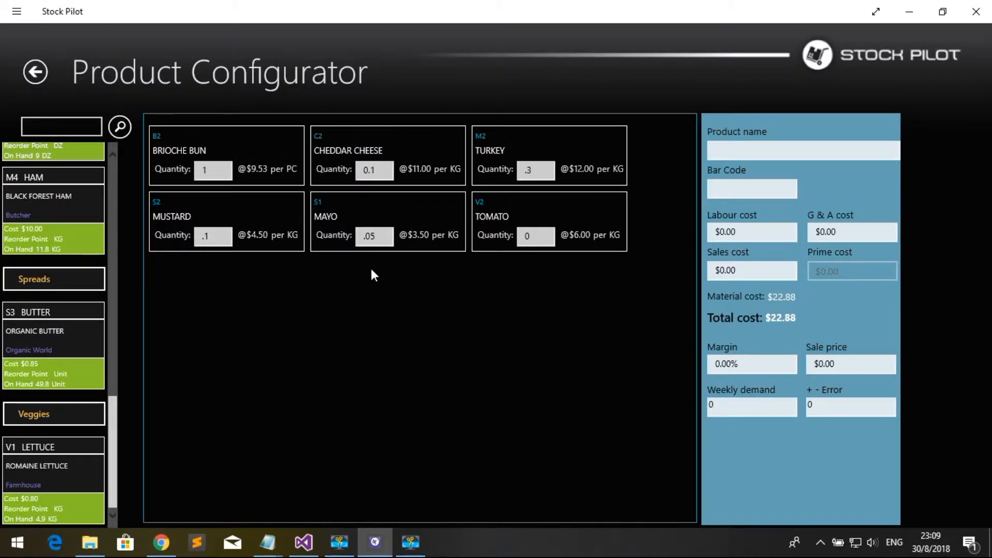
left_click(537, 236)
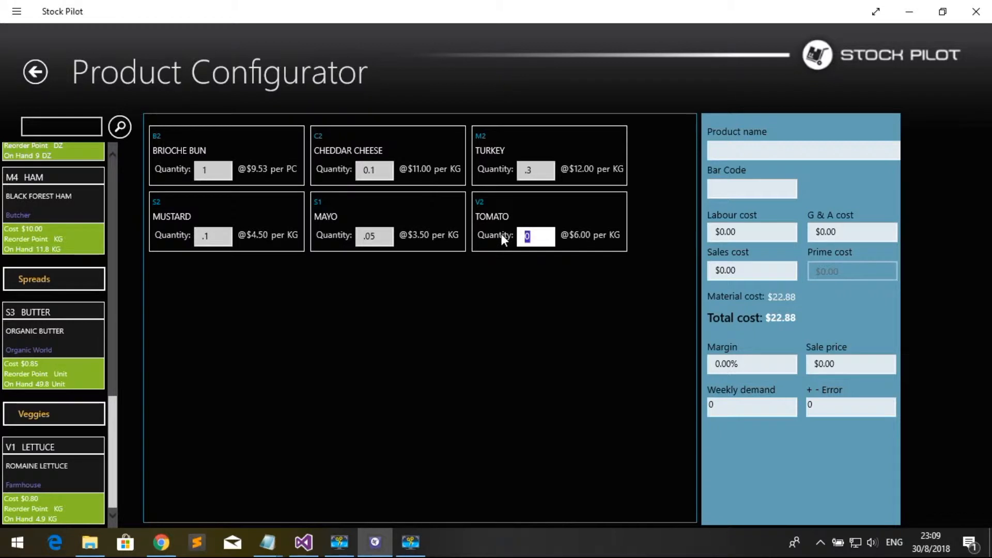
left_click(523, 305)
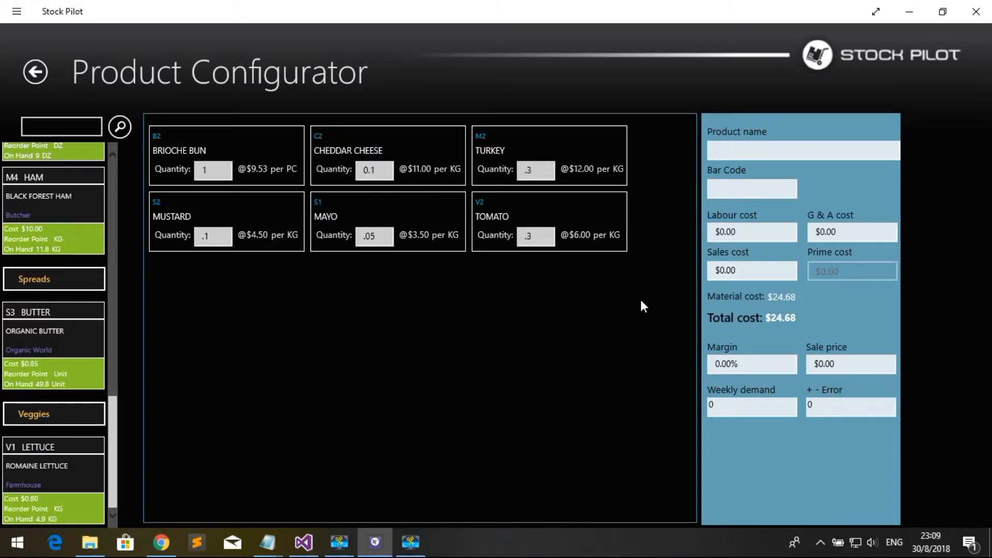
Step: Name the product "Turkey special" and set its labour cost to $1.00
left_click(746, 152)
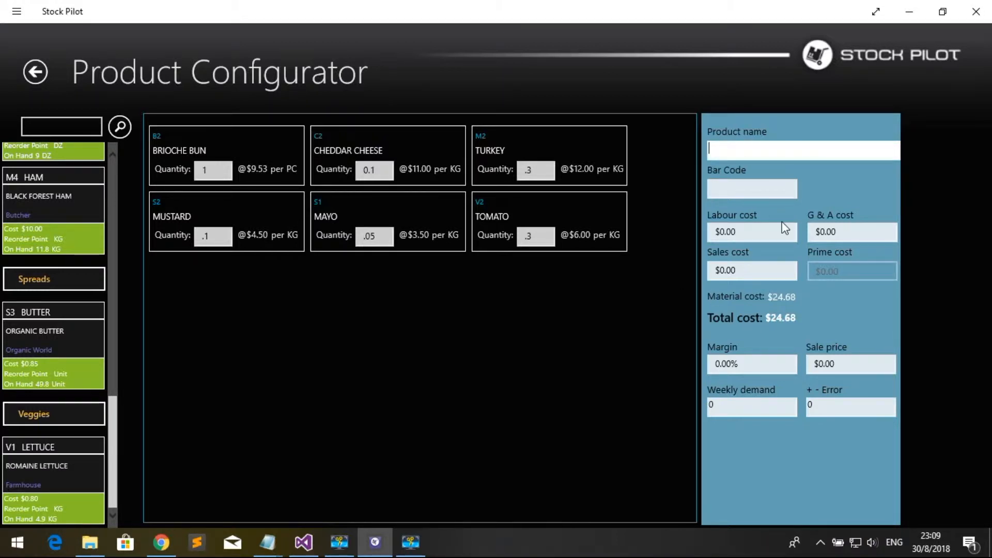
type("Turkey special")
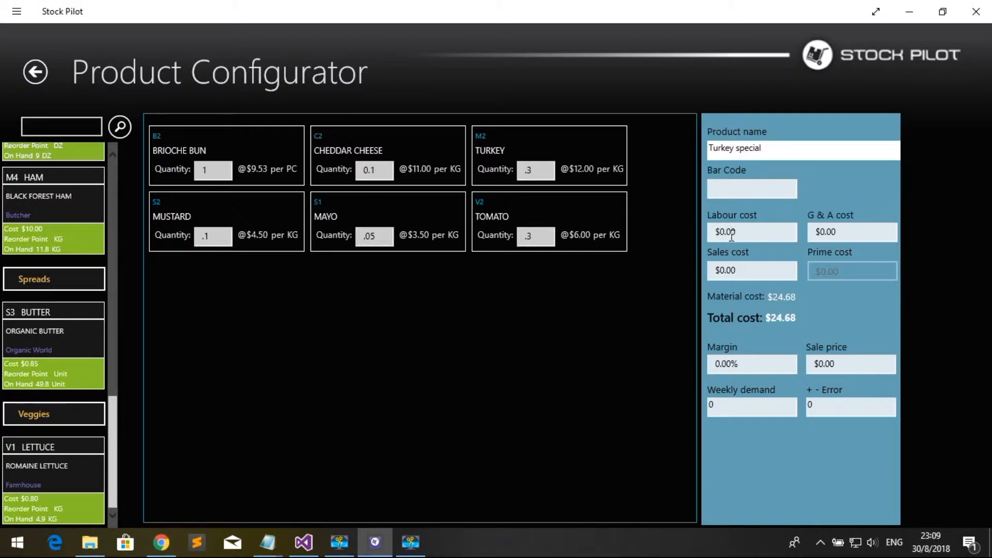
left_click(758, 236)
type("1")
left_click(762, 269)
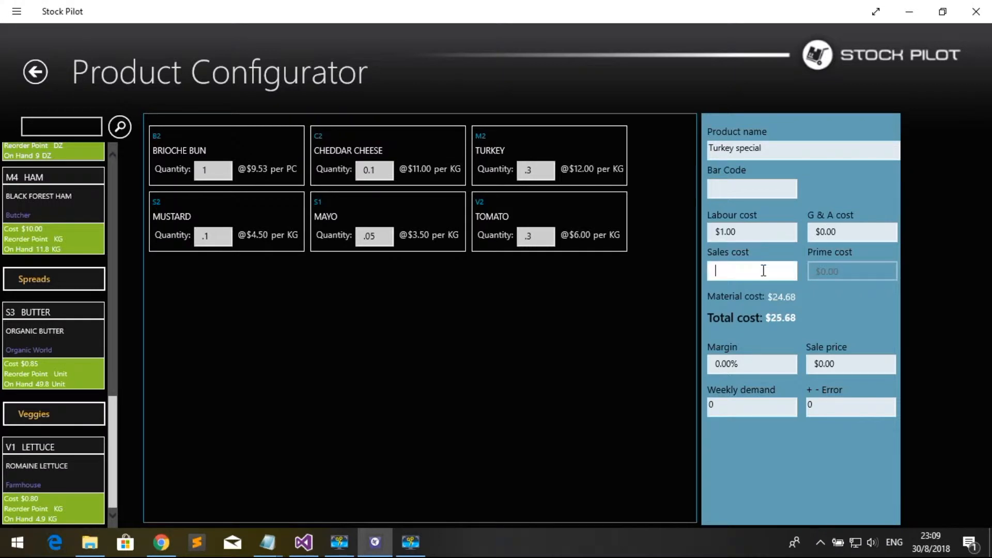
Step: Set the product's margin to 20% and save the configured product
left_click(718, 363)
type("20")
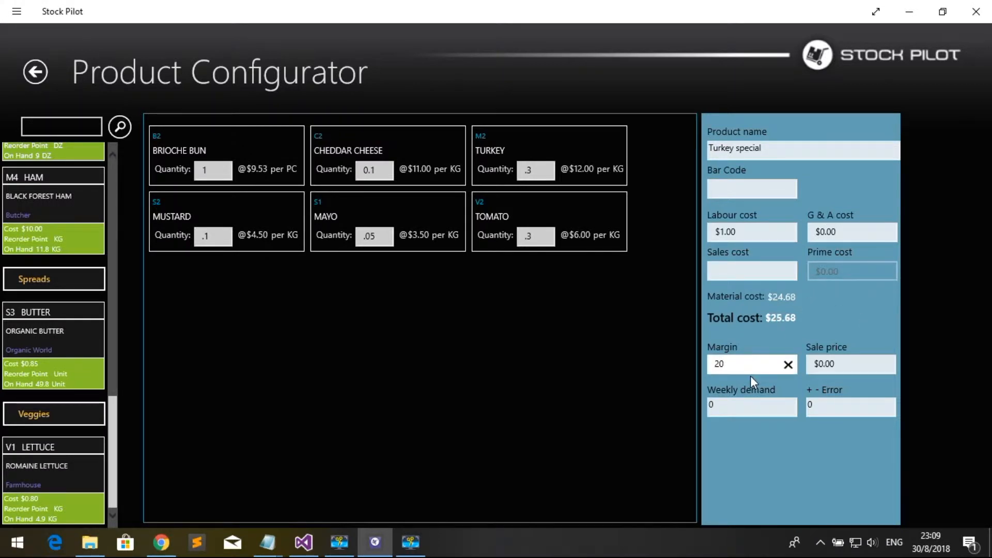
left_click(746, 406)
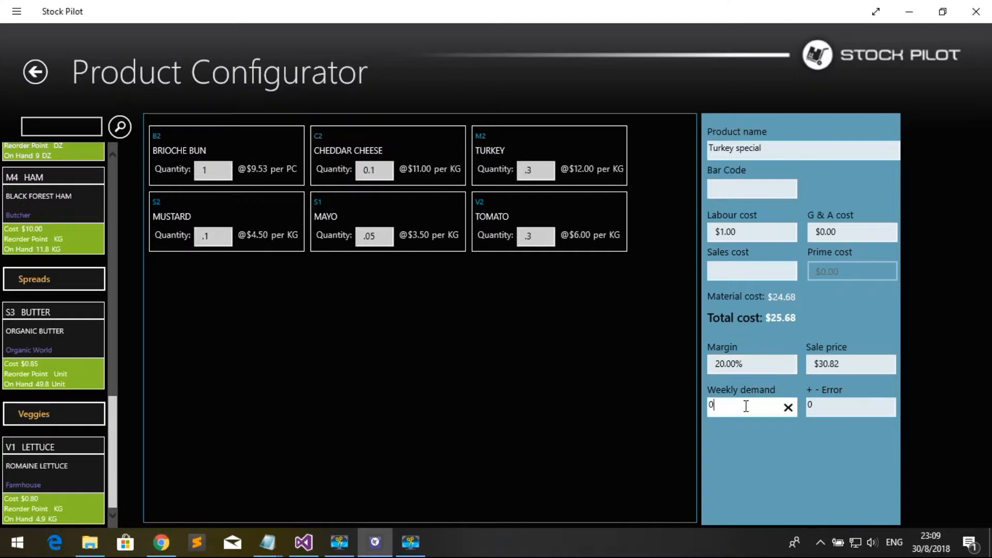
left_click(748, 438)
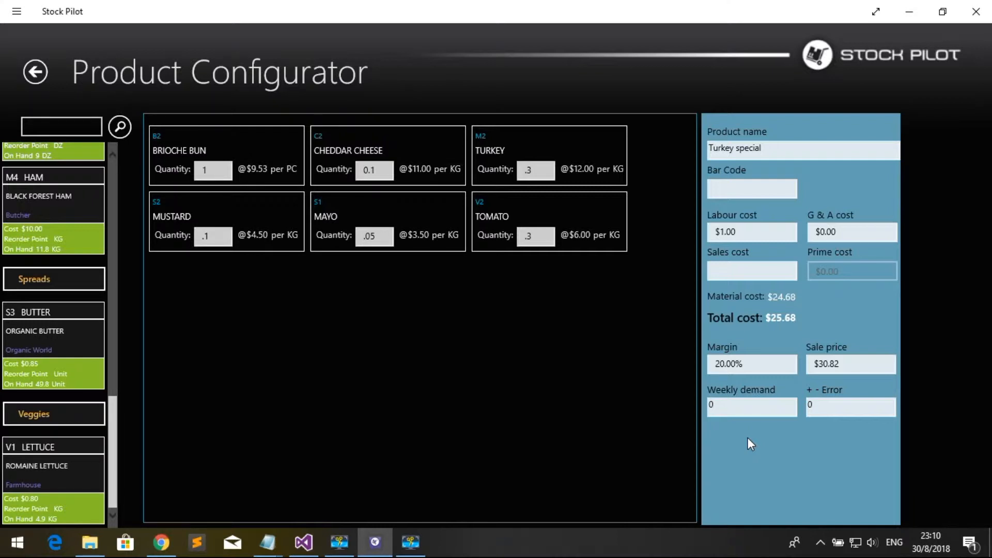
right_click(747, 438)
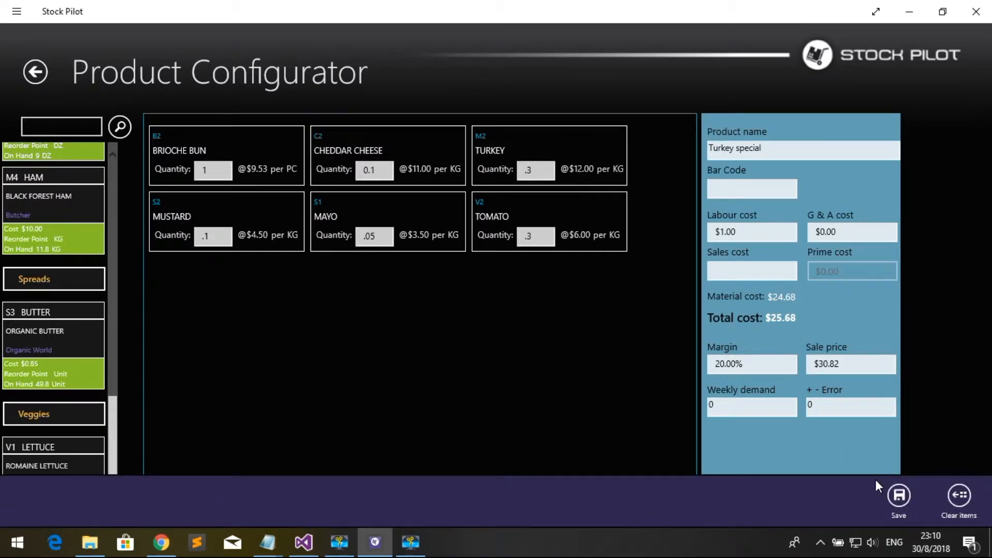
left_click(899, 497)
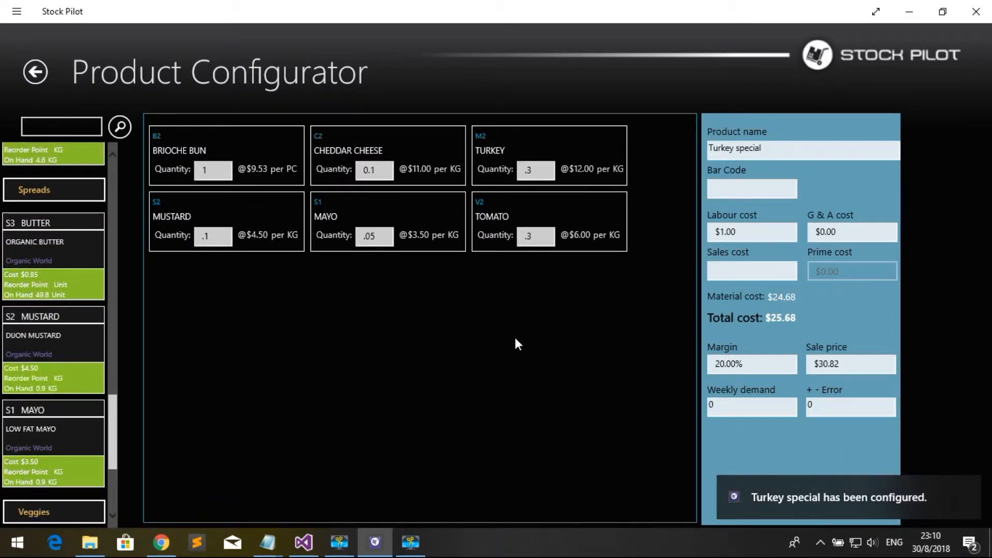
Step: View the item master of the Turkey special product and its available commands, and return to the Products page
left_click(39, 74)
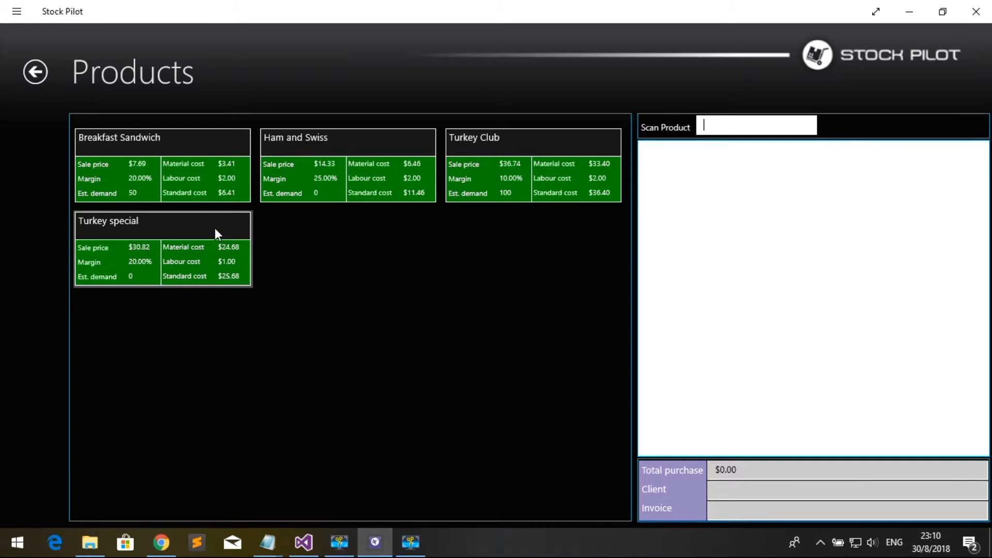
right_click(167, 317)
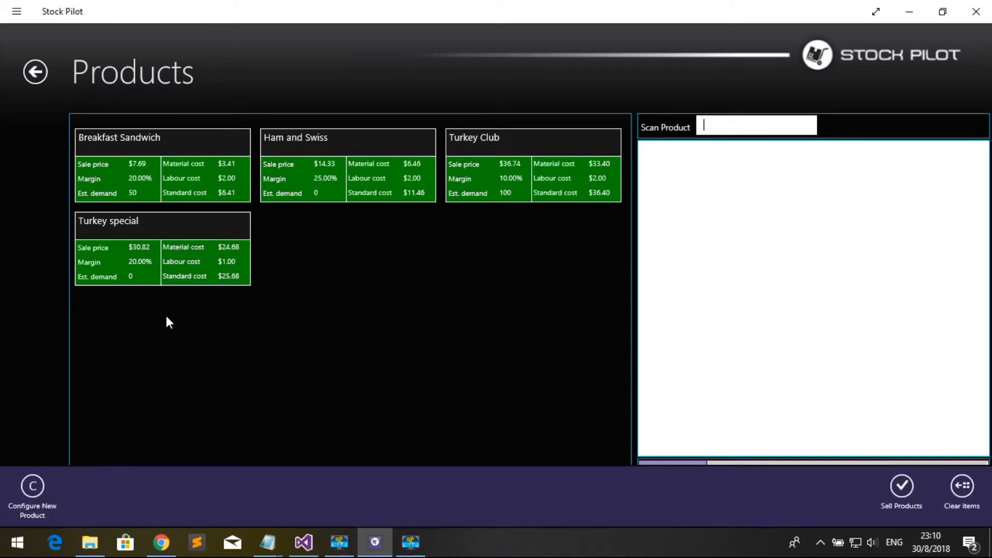
right_click(169, 224)
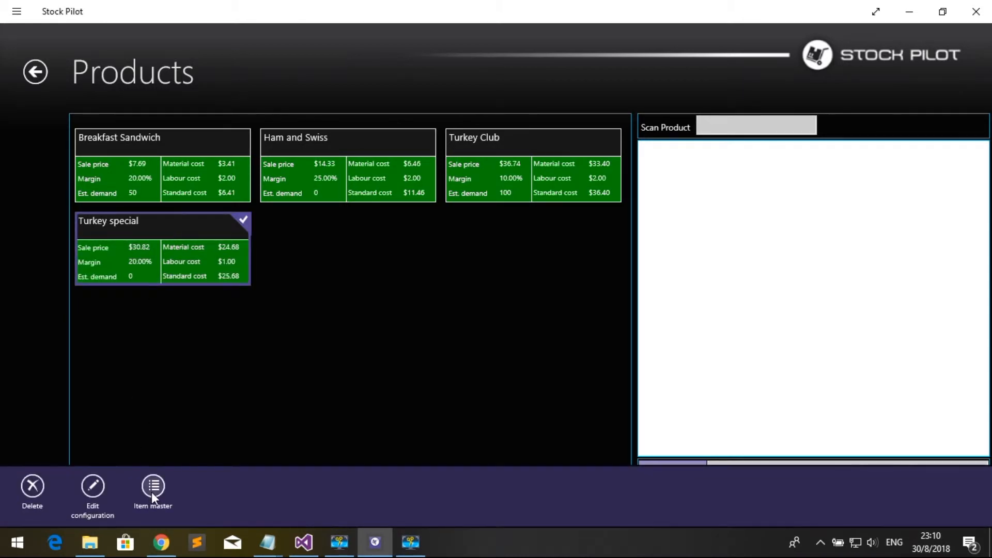
left_click(153, 487)
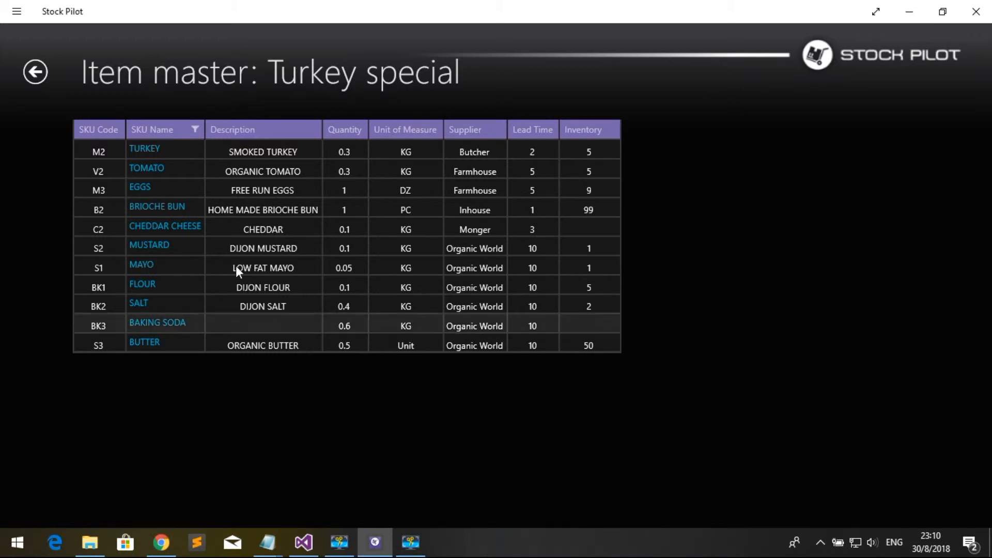
right_click(275, 508)
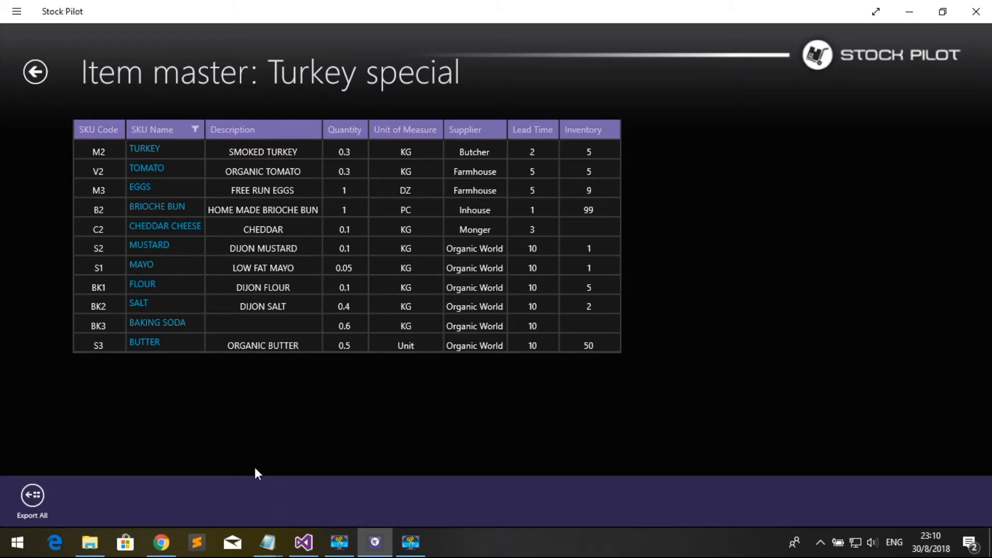
left_click(41, 74)
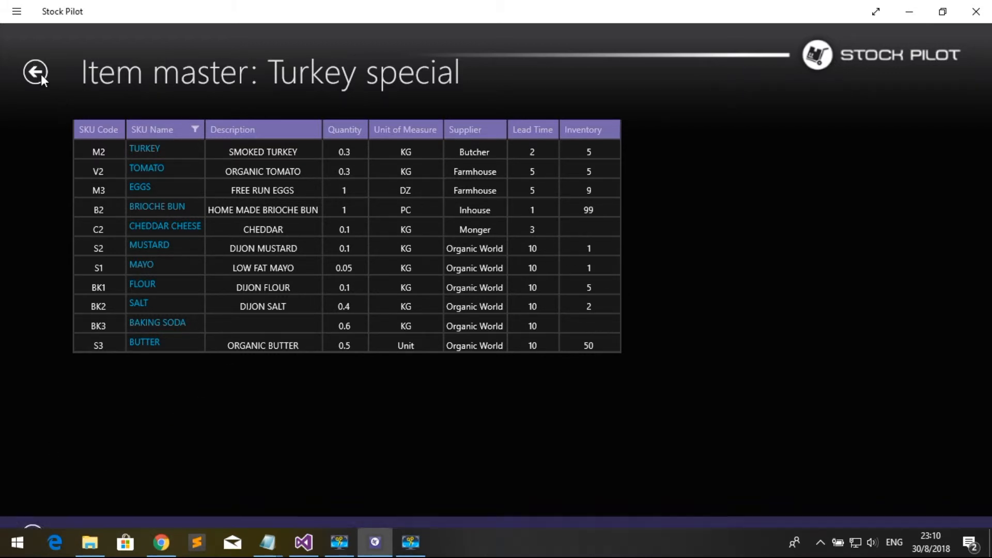
left_click(41, 74)
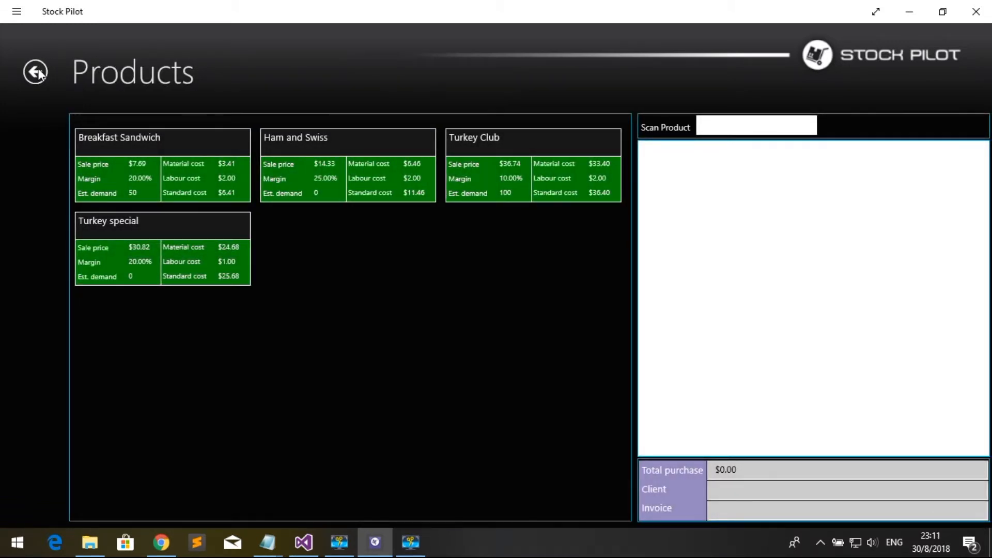
Step: Add the Turkey special to the purchase list with a quantity of 2
left_click_drag(138, 230, 753, 210)
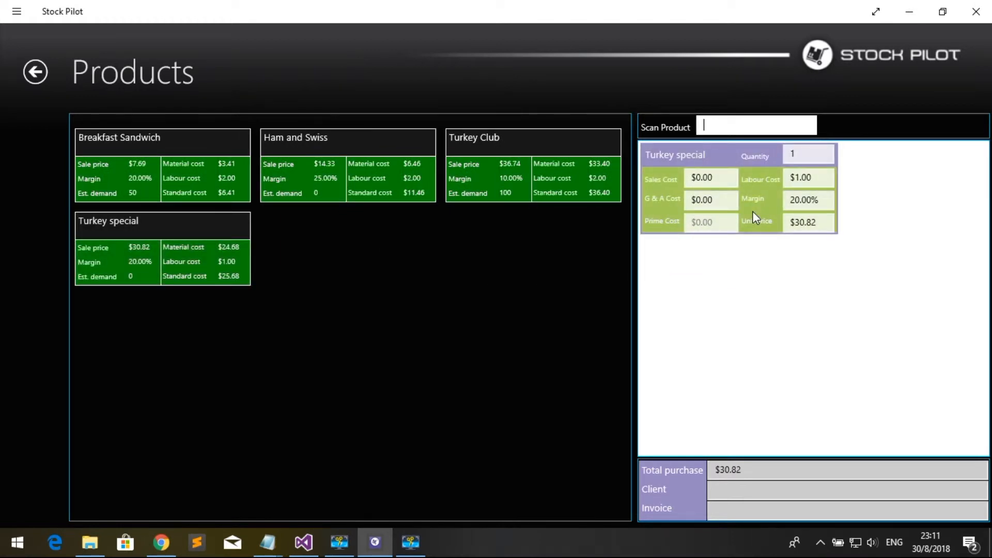
left_click(804, 153)
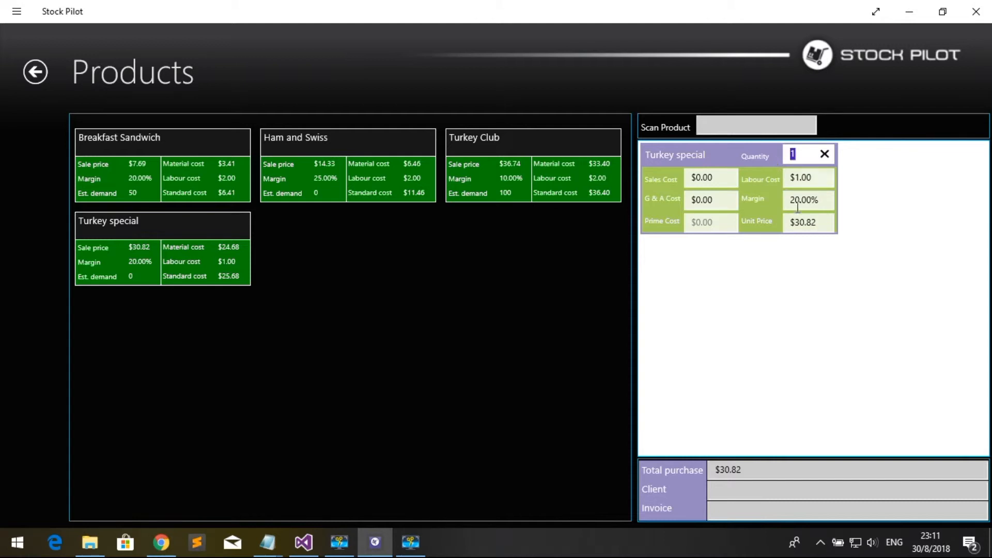
type("2")
left_click(805, 279)
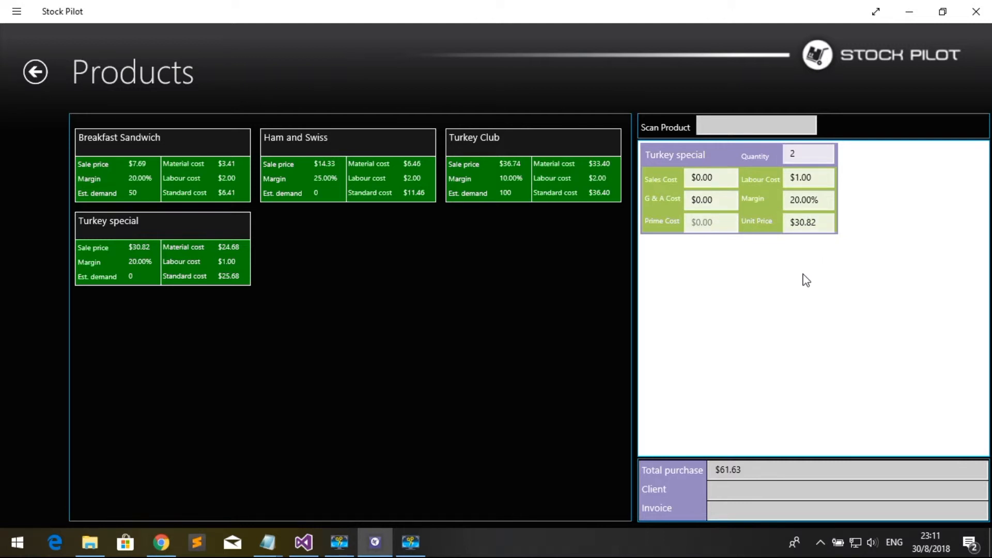
Step: Enter the invoice number for the Turkey special purchase, leave the client blank, and register the sale of the listed products
left_click(742, 511)
type("123")
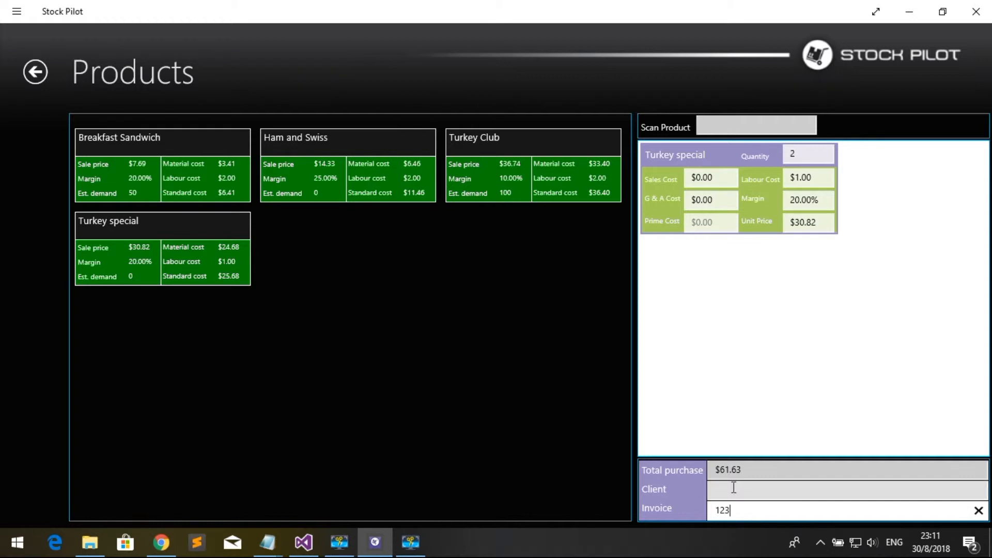
left_click(734, 489)
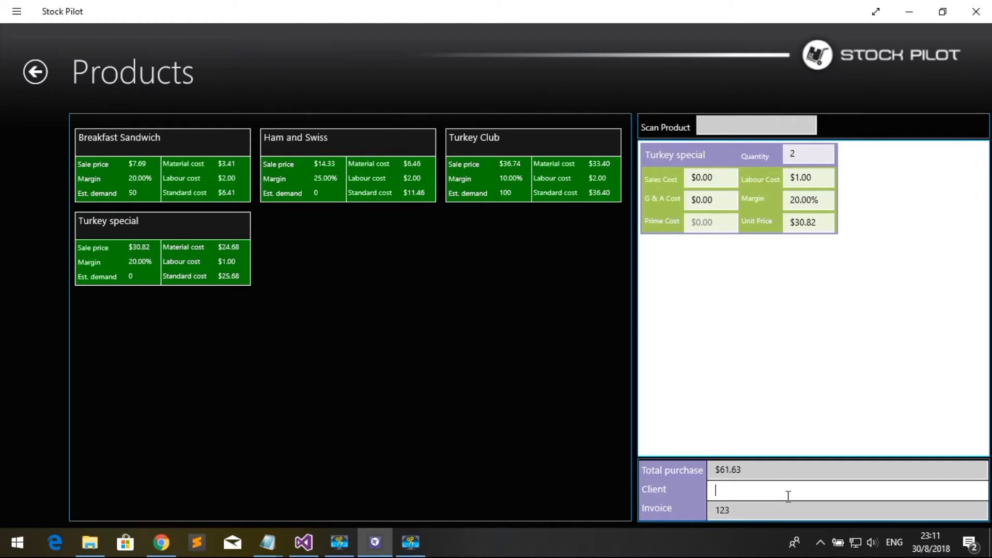
right_click(774, 413)
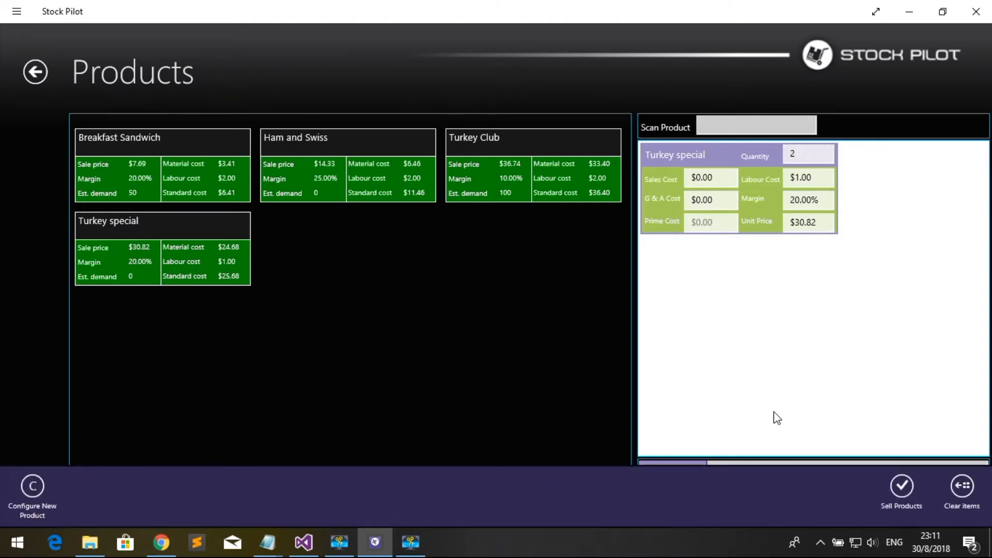
left_click(903, 486)
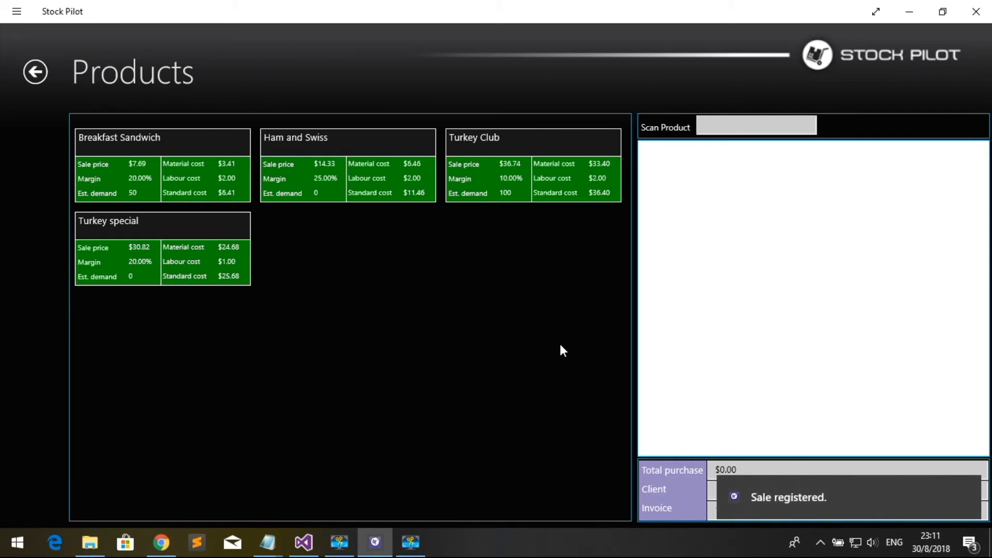
Step: Return to the home page, open the Inventory, and examine the on-hand quantities of the items across all categories
left_click(36, 72)
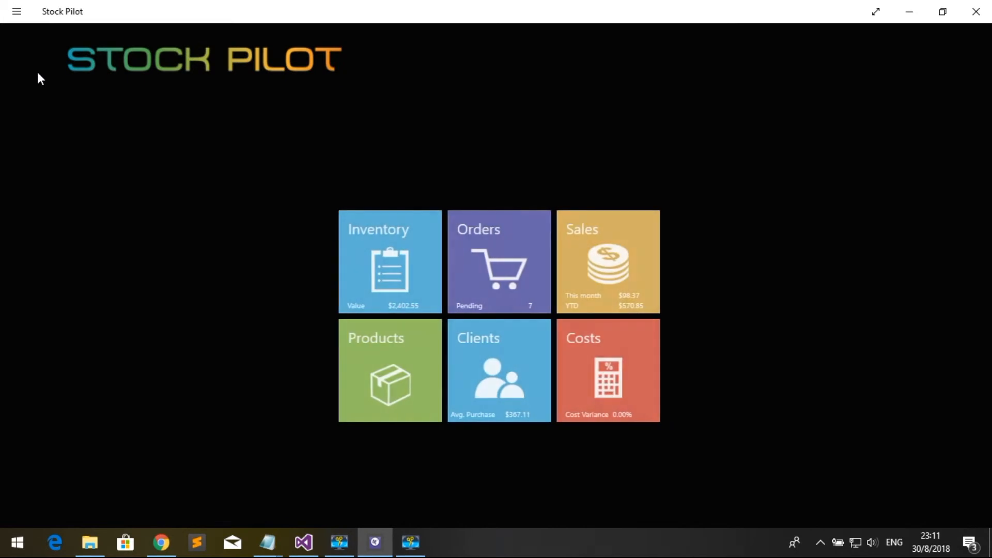
left_click(392, 263)
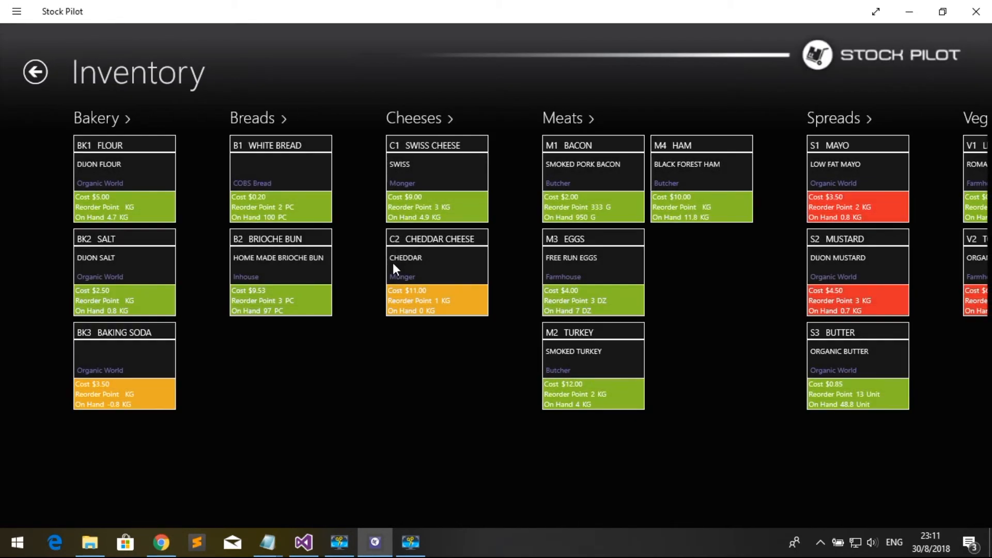
scroll(400, 266, "down", 3)
scroll(400, 266, "up", 3)
scroll(346, 401, "down", 2)
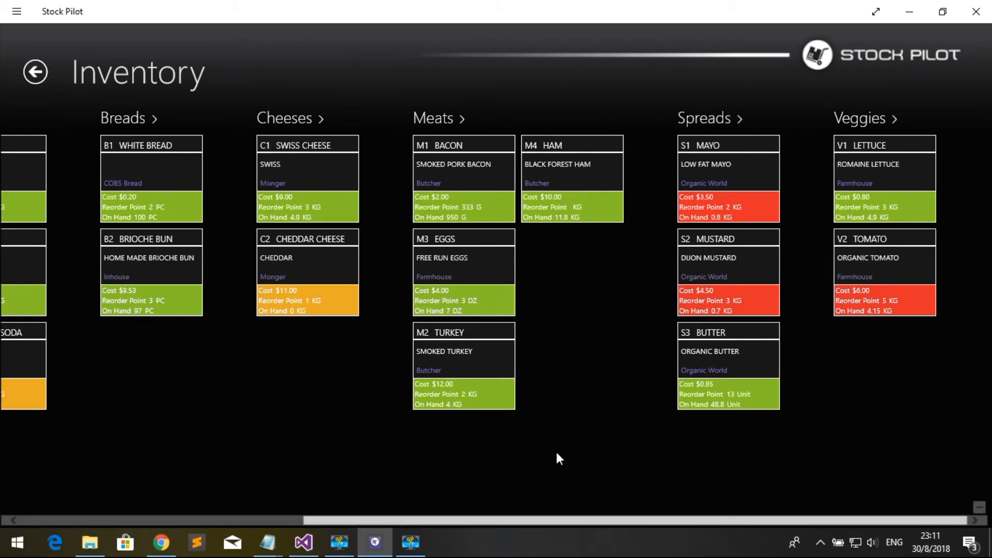
scroll(479, 405, "up", 2)
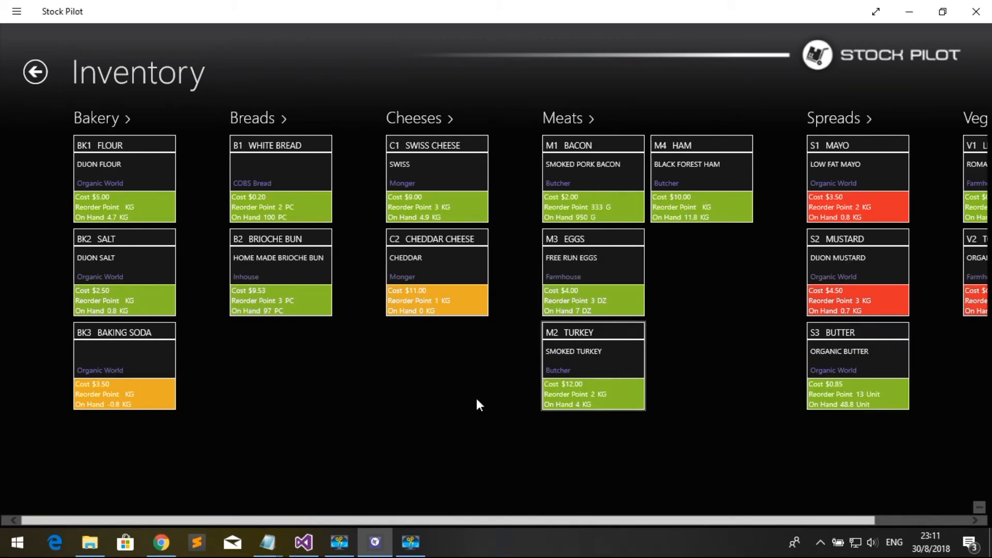